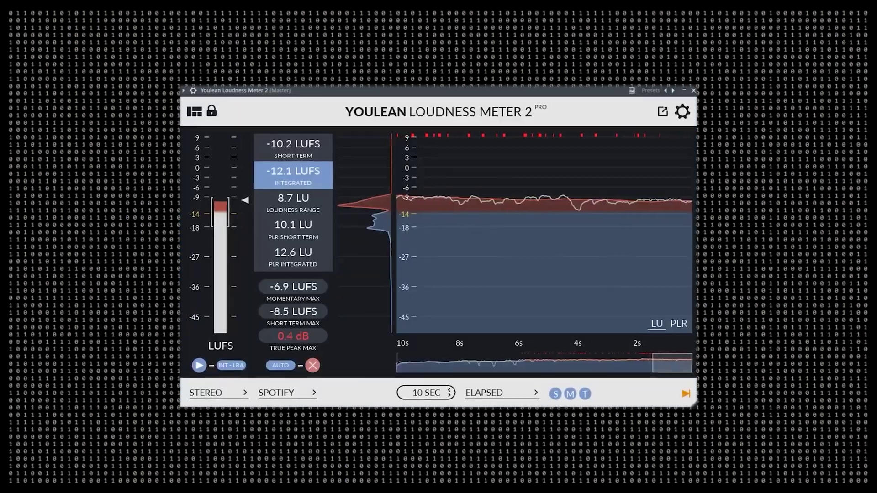
Step: Look through the loudness meter's settings pages, including the Advanced options, and close them
{"action": "left_click", "coordinate": [664, 142]}
{"action": "left_click", "coordinate": [664, 142]}
{"action": "left_click", "coordinate": [669, 248]}
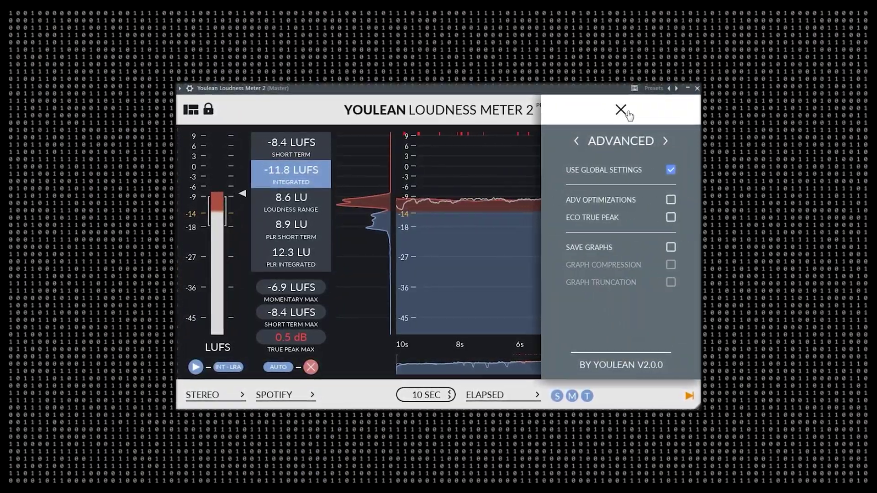
{"action": "left_click", "coordinate": [620, 109]}
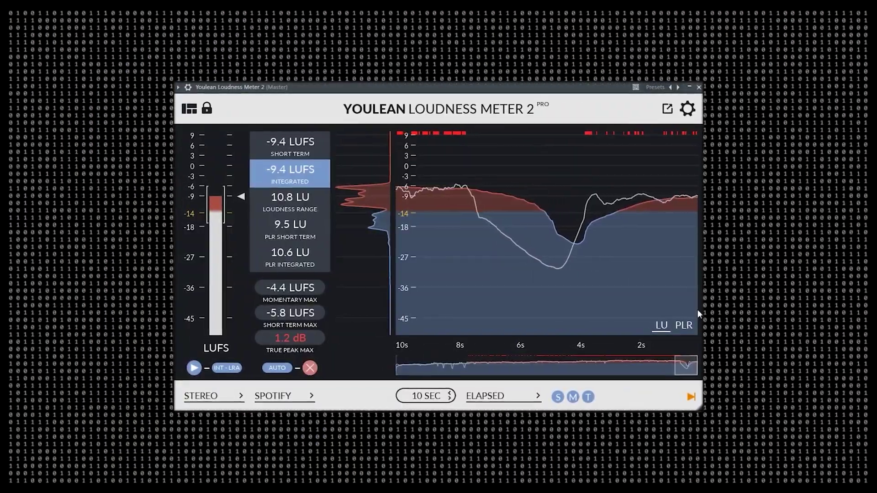
Step: Switch the loudness graph from LU to the PLR view
{"action": "left_click", "coordinate": [680, 323]}
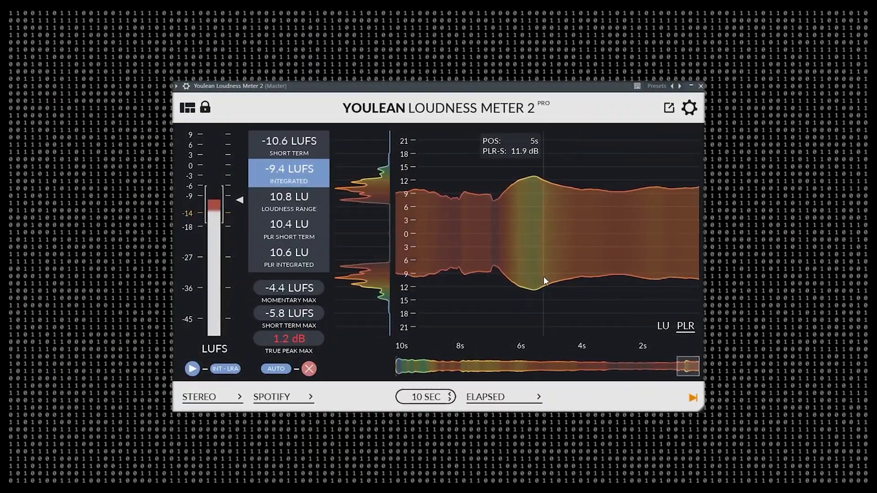
{"action": "left_click_drag", "start_coordinate": [422, 397], "coordinate": [424, 382]}
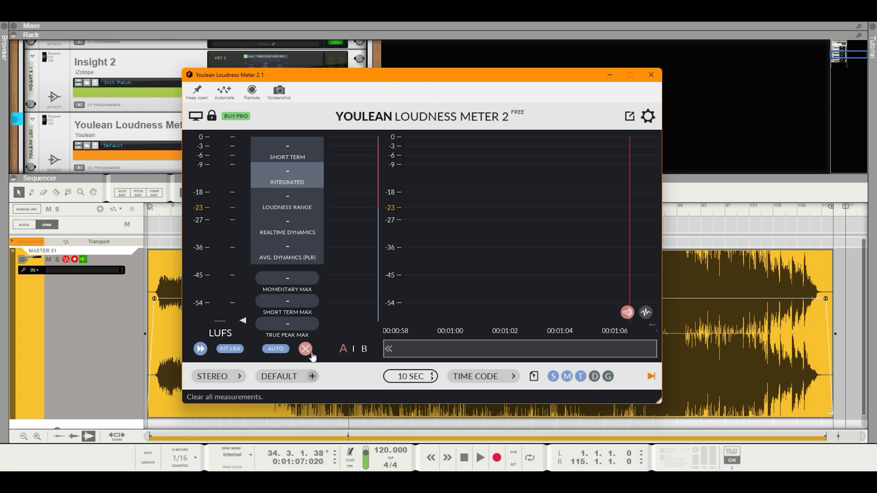
Step: Browse the Youlean preset list, collapsing the Film - TV - Gaming group to view the online streaming presets, and keep the Default preset
{"action": "left_click", "coordinate": [293, 382]}
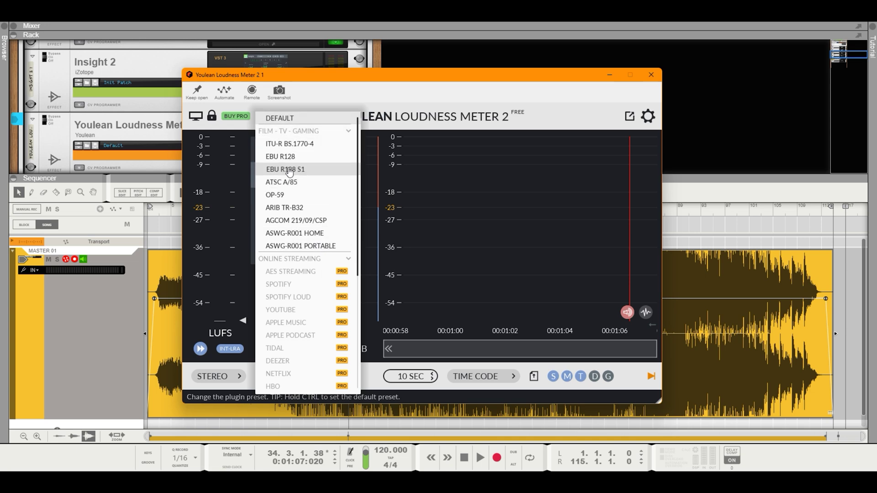
{"action": "left_click", "coordinate": [326, 131]}
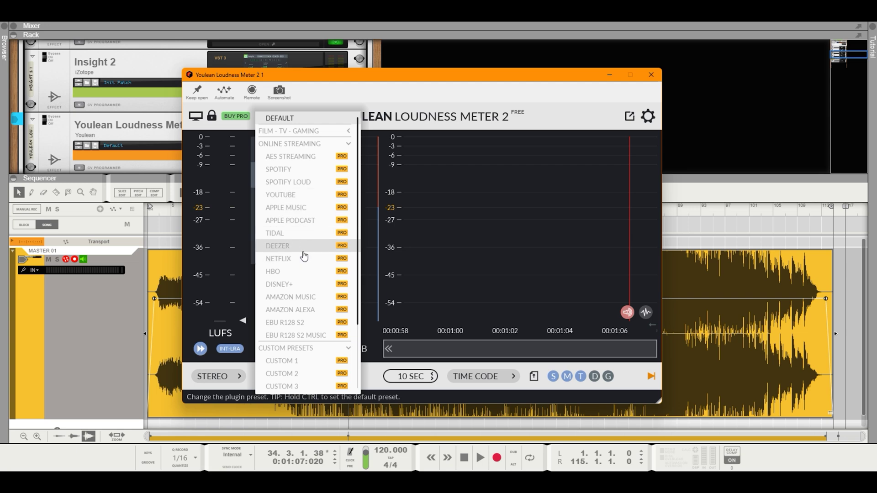
{"action": "left_click", "coordinate": [338, 118]}
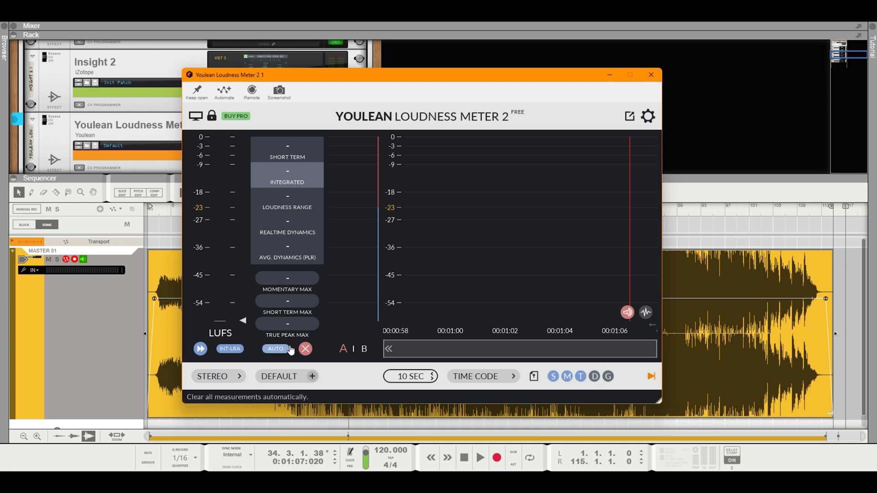
Step: Apply the EBU R128 preset from the Film - TV - Gaming group
{"action": "left_click", "coordinate": [309, 378]}
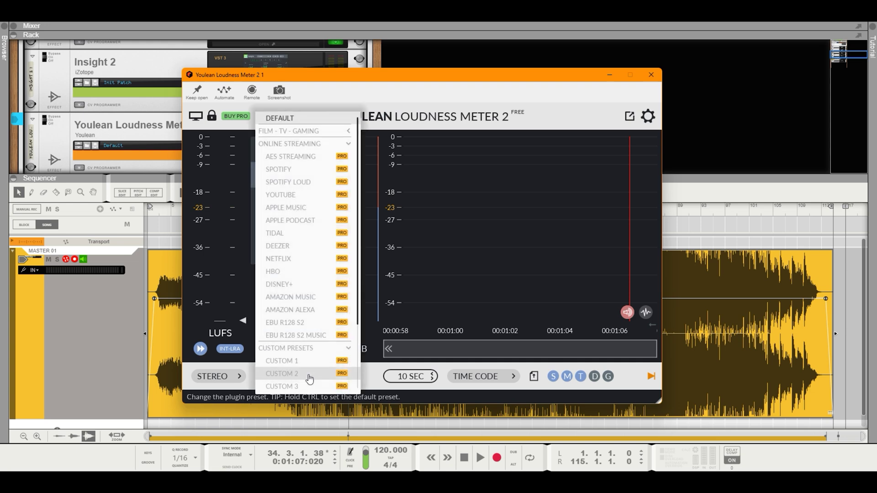
{"action": "left_click", "coordinate": [313, 131]}
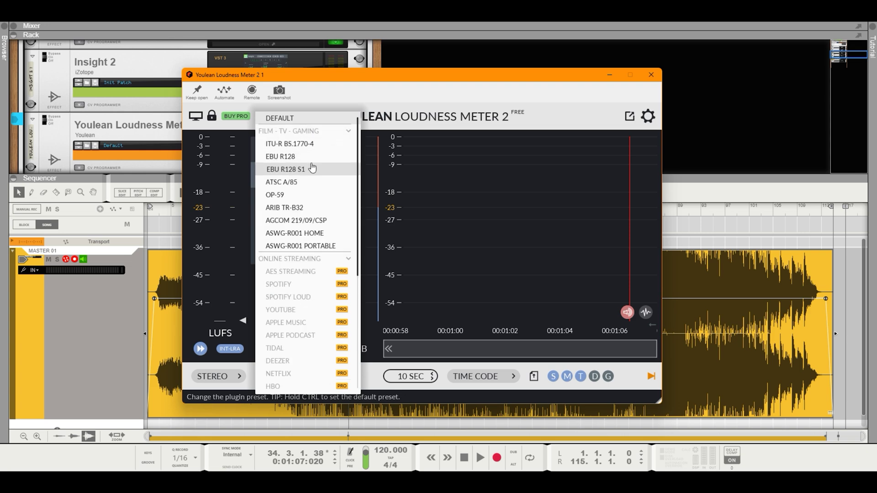
{"action": "left_click", "coordinate": [294, 158]}
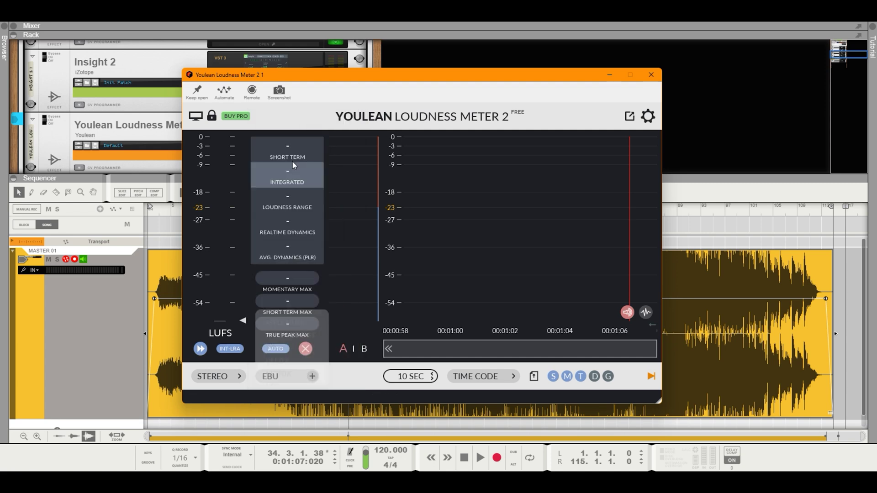
Step: Play the track from bar 69 with the meter window kept in view to measure its loudness
{"action": "left_click_drag", "start_coordinate": [499, 75], "coordinate": [279, 69]}
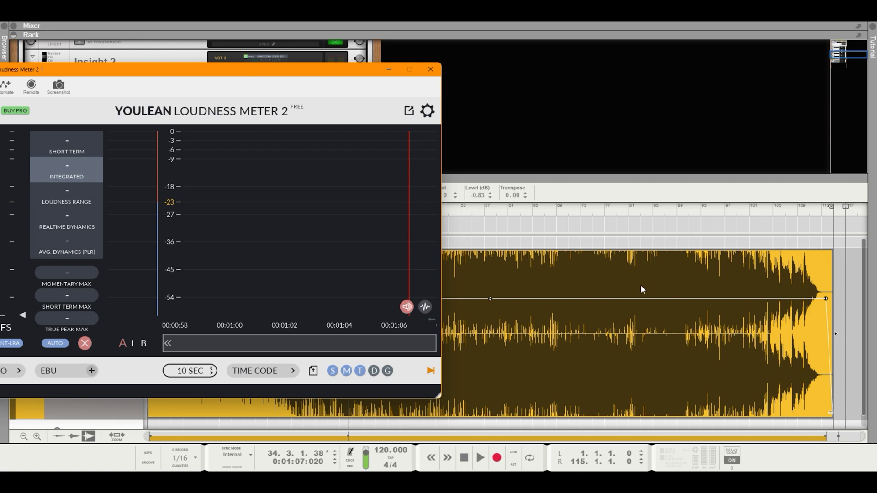
{"action": "left_click", "coordinate": [560, 211]}
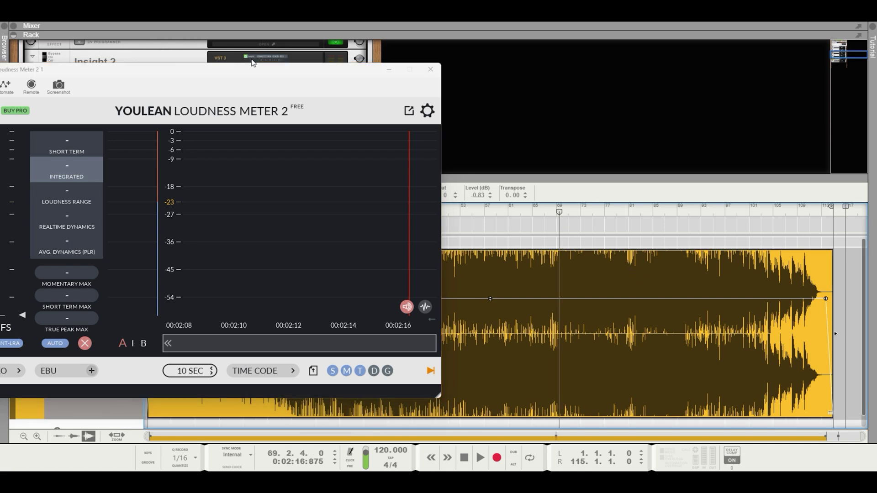
{"action": "left_click_drag", "start_coordinate": [249, 72], "coordinate": [475, 77]}
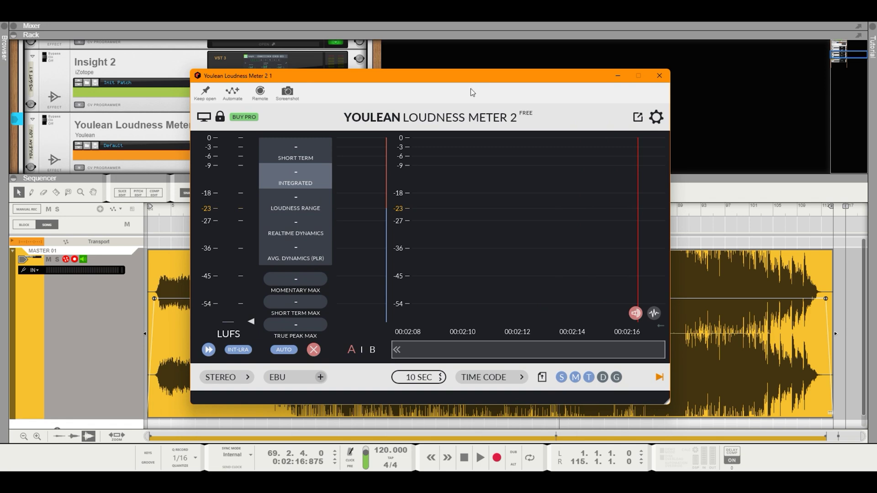
{"action": "left_click", "coordinate": [478, 458]}
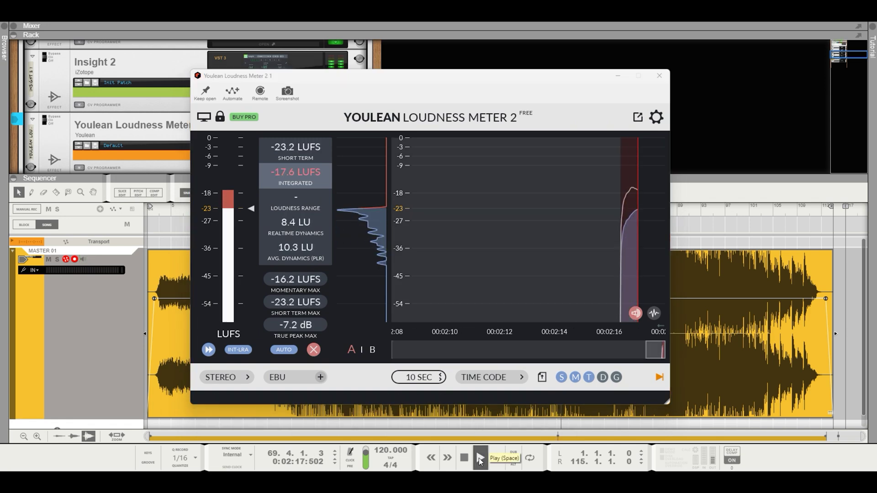
Step: Turn the short term, momentary and true peak graphs off and back on while the track plays
{"action": "mouse_move", "coordinate": [582, 281]}
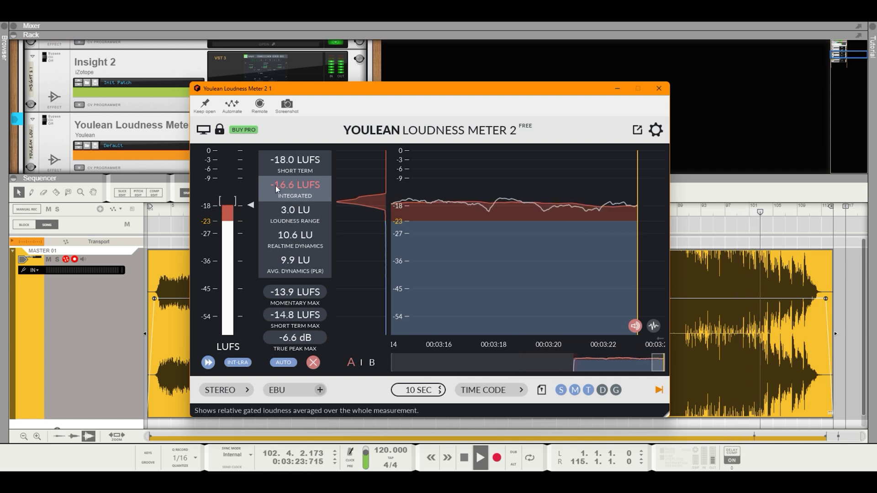
{"action": "mouse_move", "coordinate": [500, 204]}
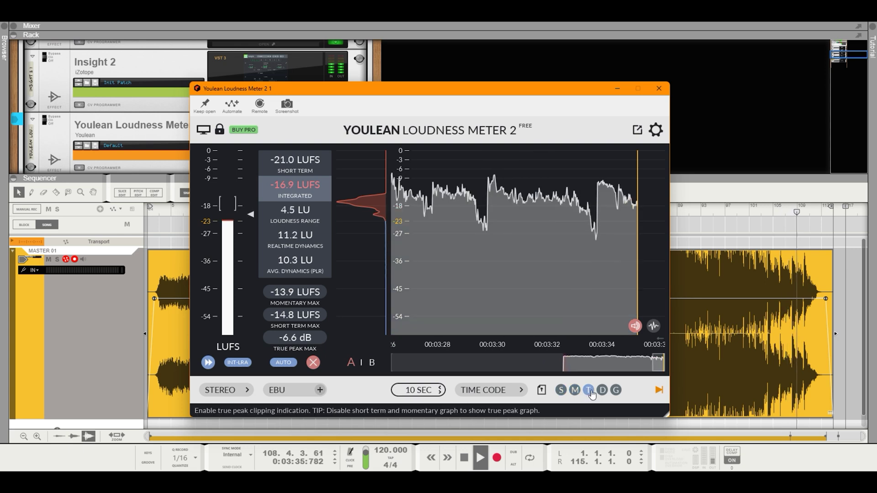
{"action": "left_click", "coordinate": [590, 391]}
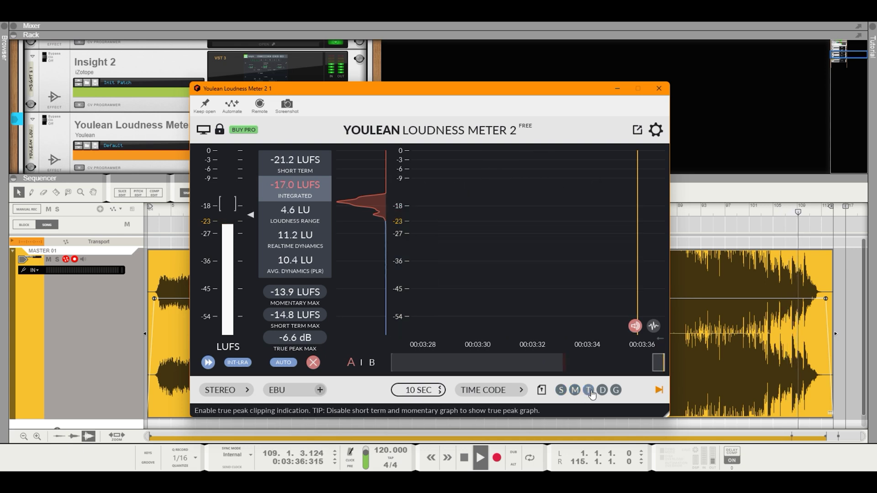
{"action": "left_click", "coordinate": [562, 391]}
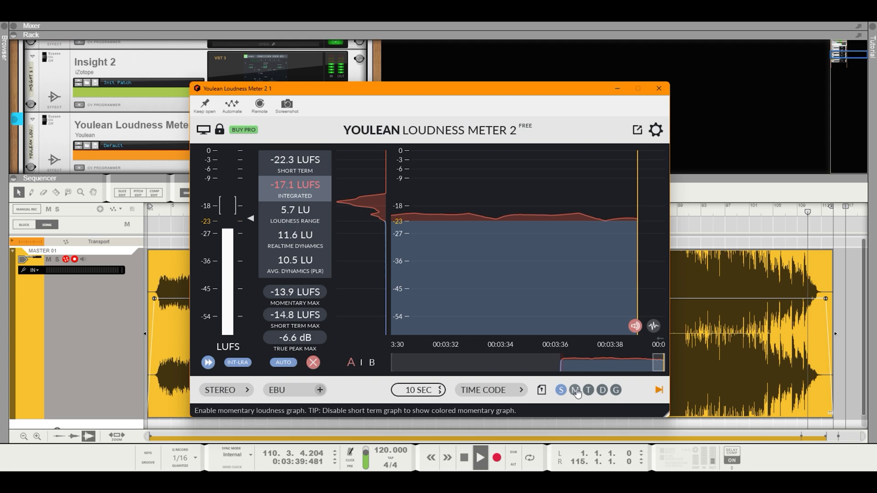
{"action": "left_click", "coordinate": [577, 392]}
{"action": "left_click", "coordinate": [589, 390]}
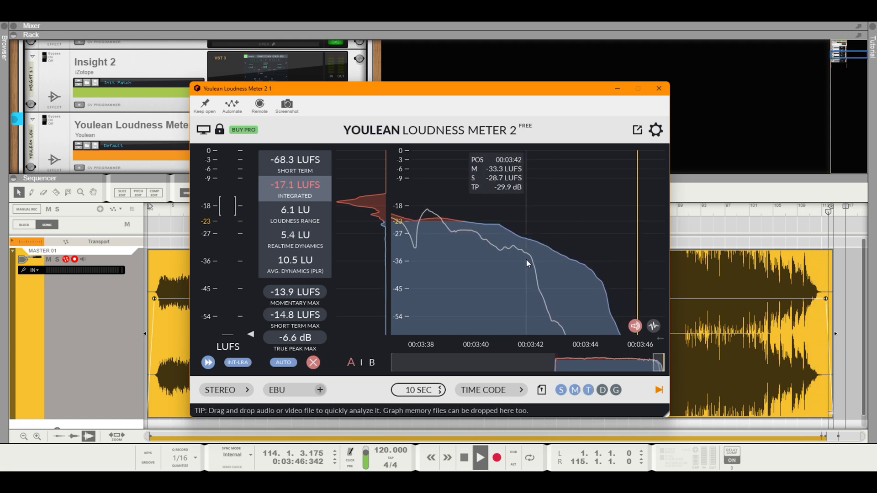
Step: Replay the track from an earlier point and raise the MASTER 01 clip's level to 1.28 dB
{"action": "left_click", "coordinate": [720, 208]}
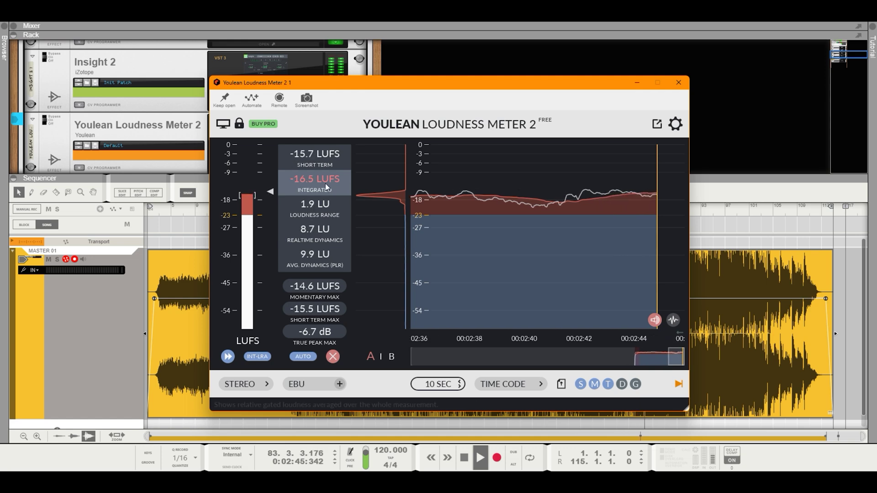
{"action": "left_click_drag", "start_coordinate": [451, 84], "coordinate": [301, 81]}
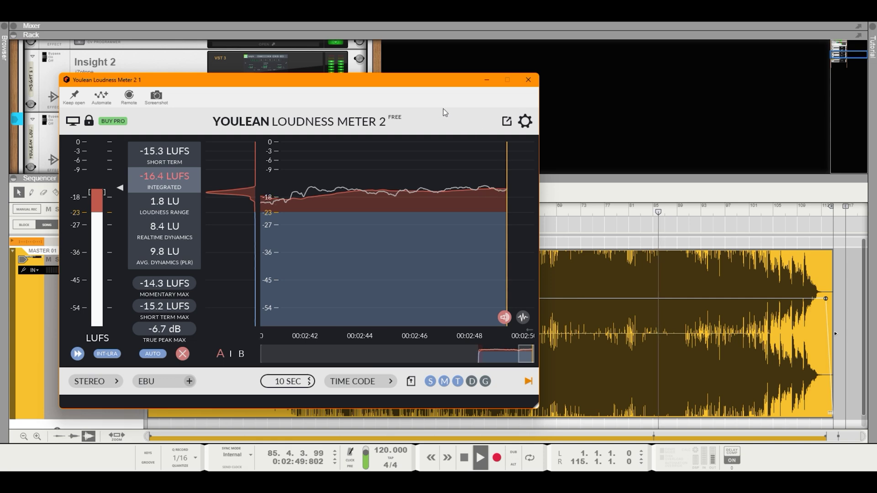
{"action": "left_click_drag", "start_coordinate": [431, 83], "coordinate": [346, 85]}
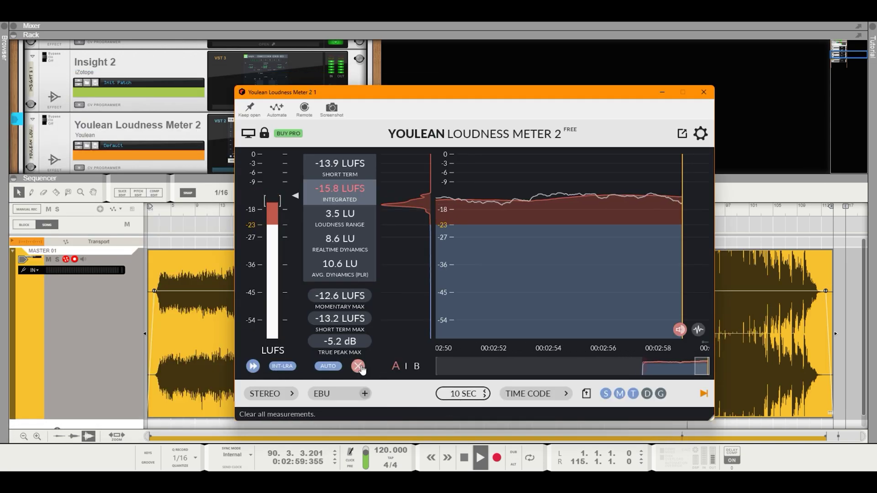
Step: Clear the measurements and replay from about bar 70 to measure the clip at its new level
{"action": "left_click", "coordinate": [358, 366]}
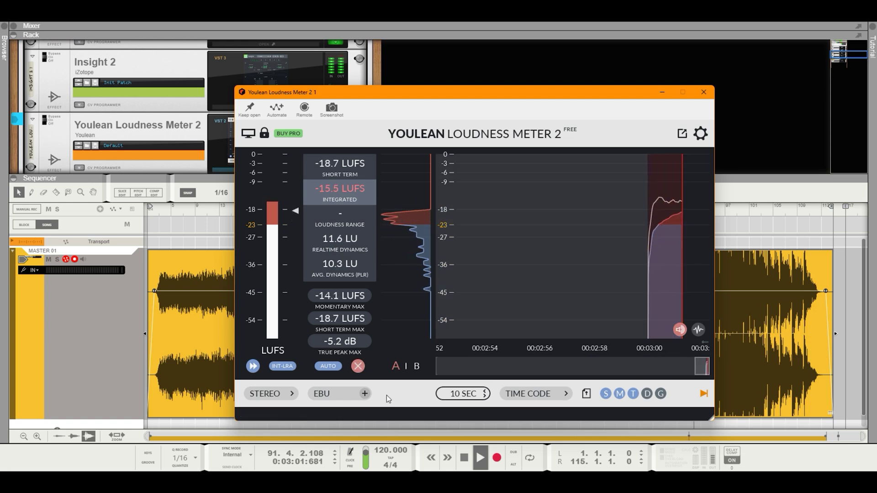
{"action": "left_click_drag", "start_coordinate": [574, 95], "coordinate": [311, 94]}
{"action": "left_click", "coordinate": [572, 213]}
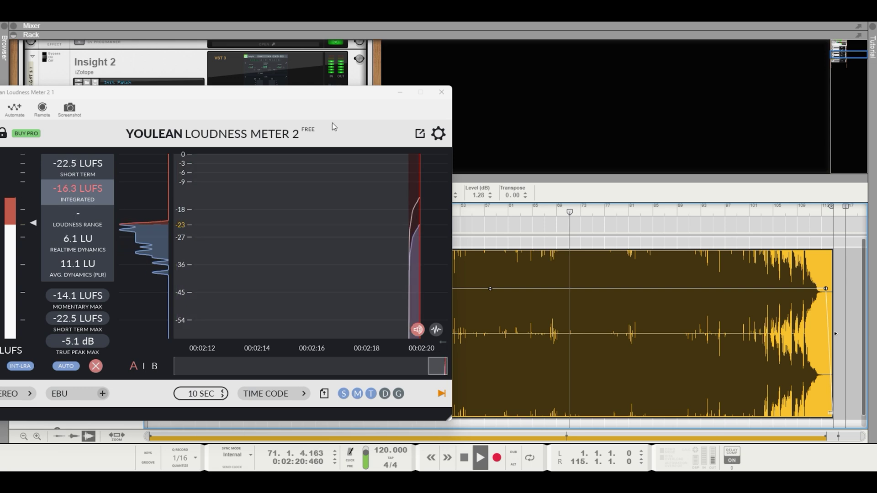
{"action": "left_click_drag", "start_coordinate": [287, 90], "coordinate": [544, 96]}
{"action": "left_click", "coordinate": [352, 371]}
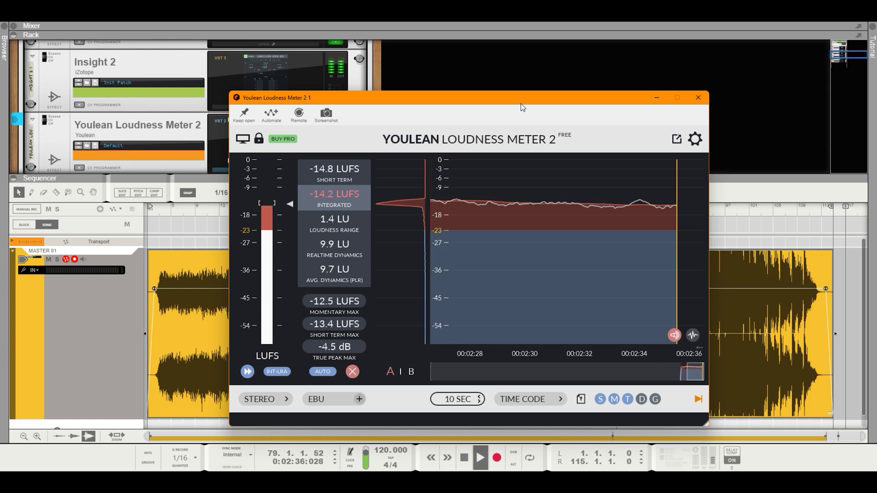
Step: Switch to the Insight 2 plugin and start playback to measure the track's loudness
{"action": "left_click_drag", "start_coordinate": [520, 101], "coordinate": [521, 91]}
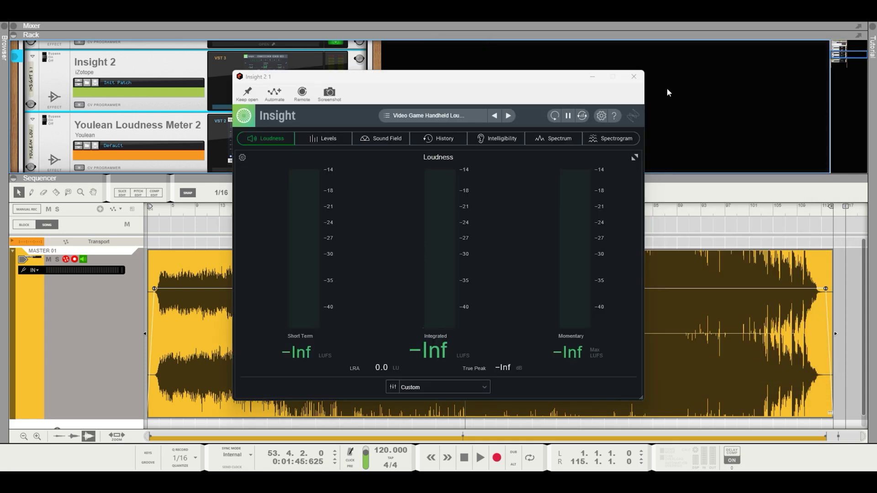
{"action": "left_click_drag", "start_coordinate": [501, 79], "coordinate": [497, 55]}
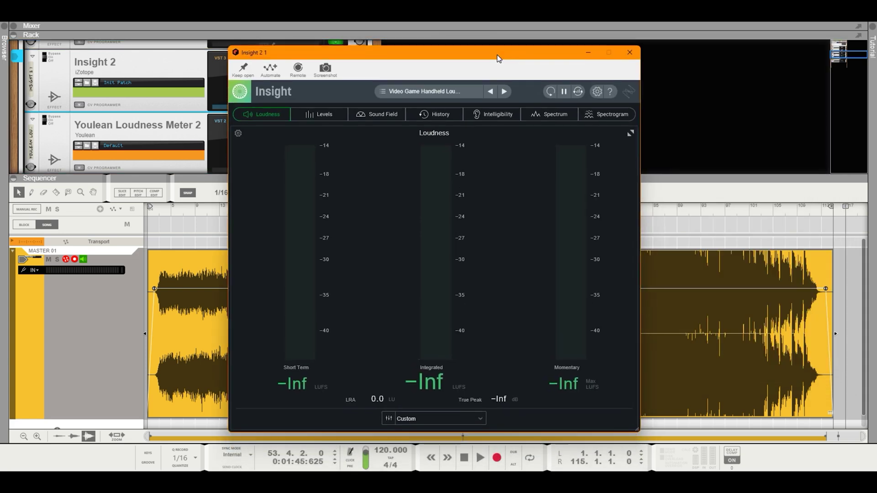
{"action": "left_click", "coordinate": [479, 456]}
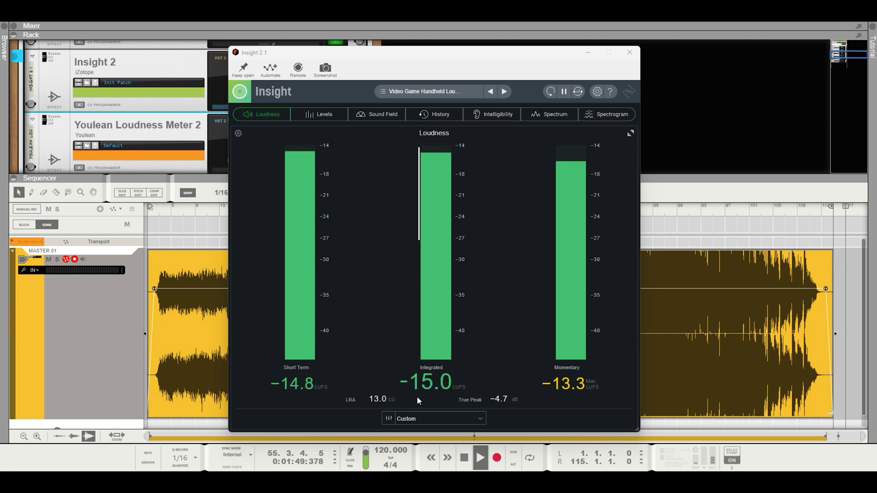
Step: Show the Levels, Sound Field, History, Intelligibility, Spectrum and Spectrogram modules in Insight and enlarge its window
{"action": "left_click", "coordinate": [312, 116]}
{"action": "left_click", "coordinate": [376, 115]}
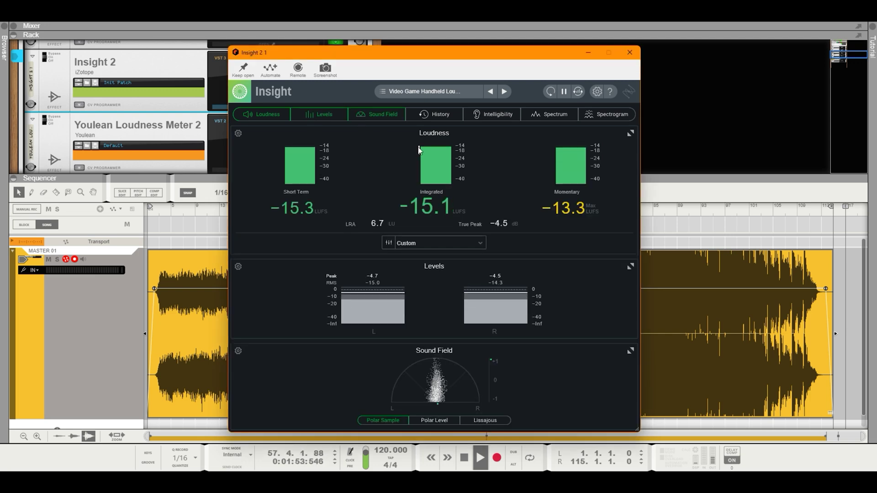
{"action": "left_click", "coordinate": [430, 117]}
{"action": "left_click", "coordinate": [492, 114]}
{"action": "left_click", "coordinate": [541, 116]}
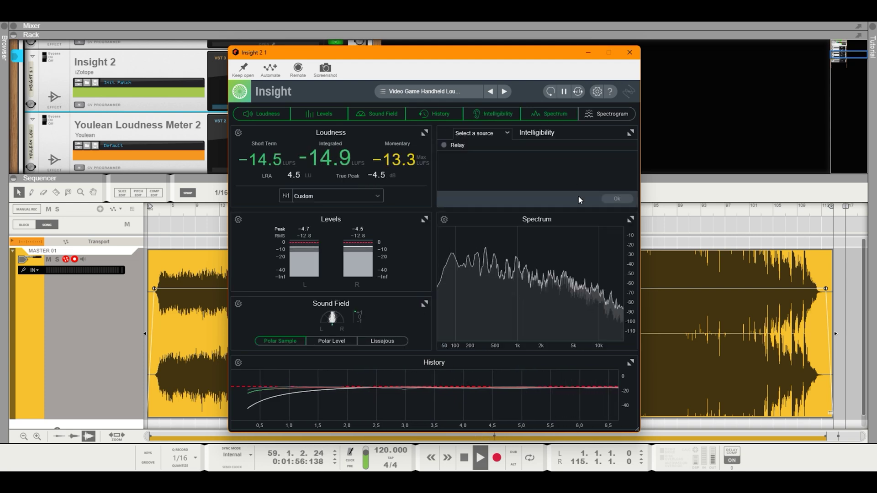
{"action": "left_click_drag", "start_coordinate": [639, 433], "coordinate": [750, 448]}
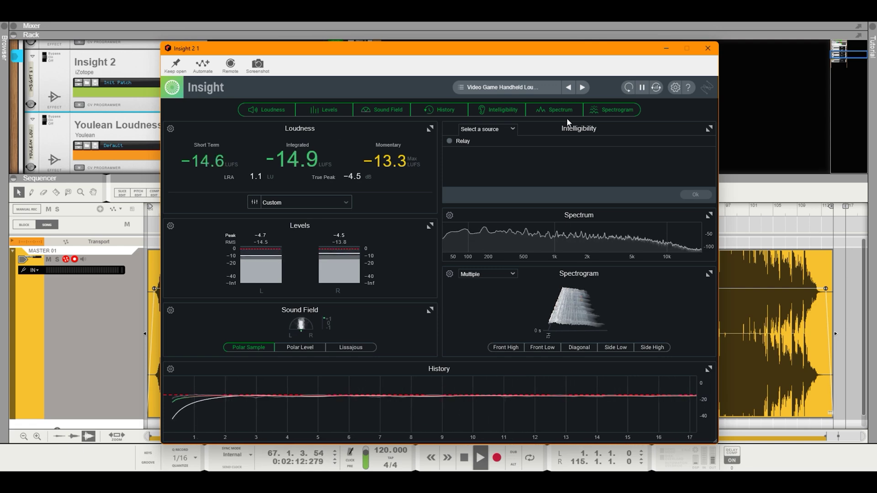
Step: Hide every Insight module except Loudness
{"action": "left_click", "coordinate": [554, 110]}
{"action": "left_click", "coordinate": [605, 111]}
{"action": "left_click", "coordinate": [498, 110]}
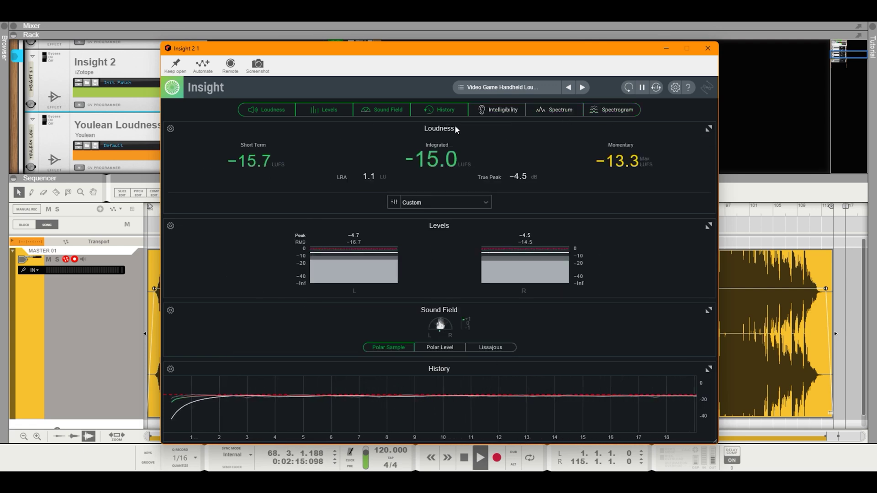
{"action": "left_click", "coordinate": [440, 110]}
{"action": "left_click", "coordinate": [382, 110]}
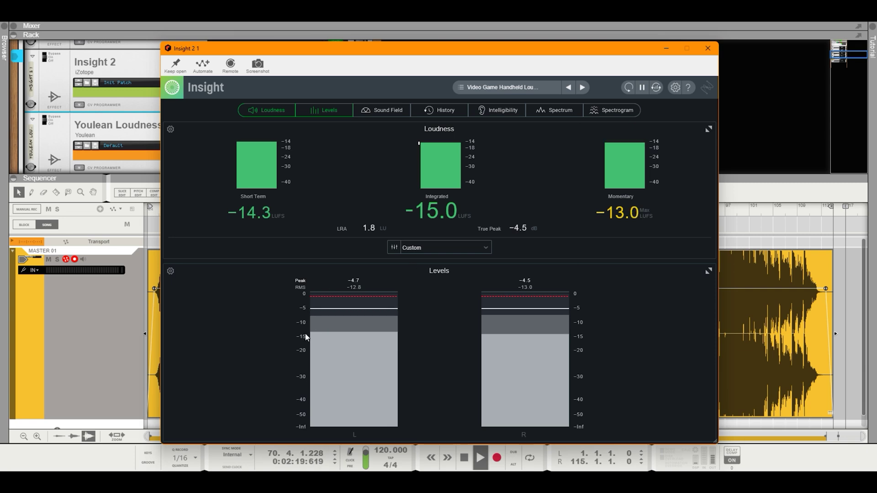
{"action": "left_click", "coordinate": [328, 111]}
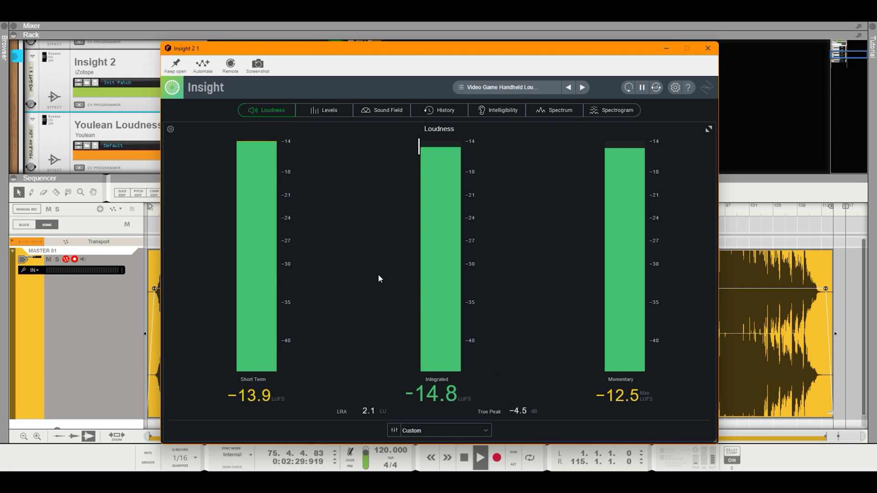
Step: Set Insight's loudness standard to EBU R128 and reset the loudness measurements
{"action": "left_click", "coordinate": [393, 429]}
{"action": "left_click_drag", "start_coordinate": [488, 291], "coordinate": [489, 311]}
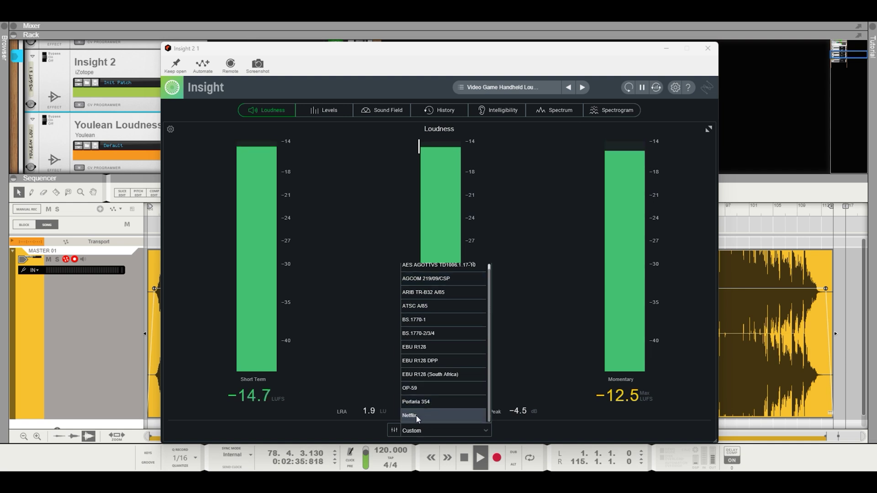
{"action": "scroll", "coordinate": [417, 415], "scroll_direction": "up", "scroll_amount": 1}
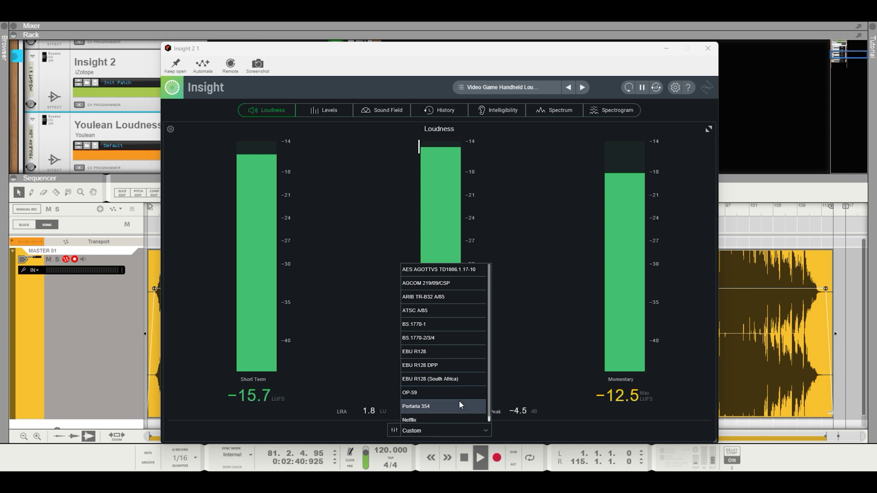
{"action": "left_click", "coordinate": [458, 352]}
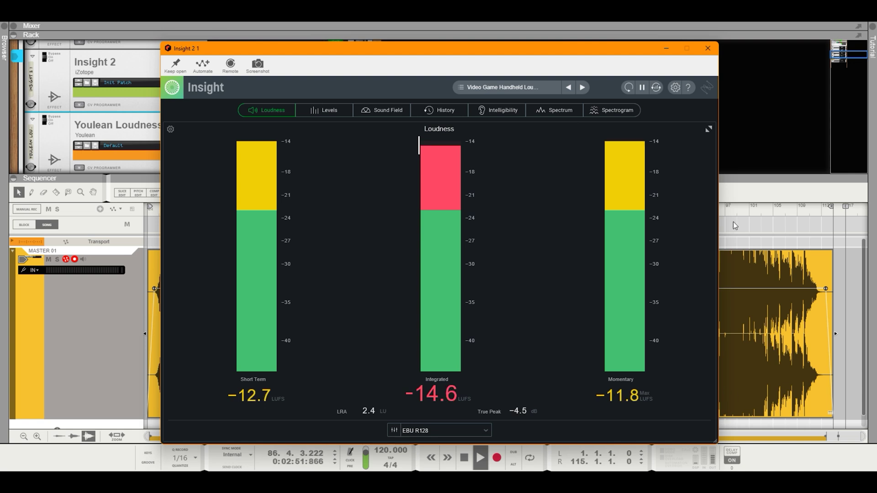
{"action": "left_click", "coordinate": [628, 88]}
Step: Set Insight's target loudness to -14 LUFS
{"action": "left_click", "coordinate": [394, 430]}
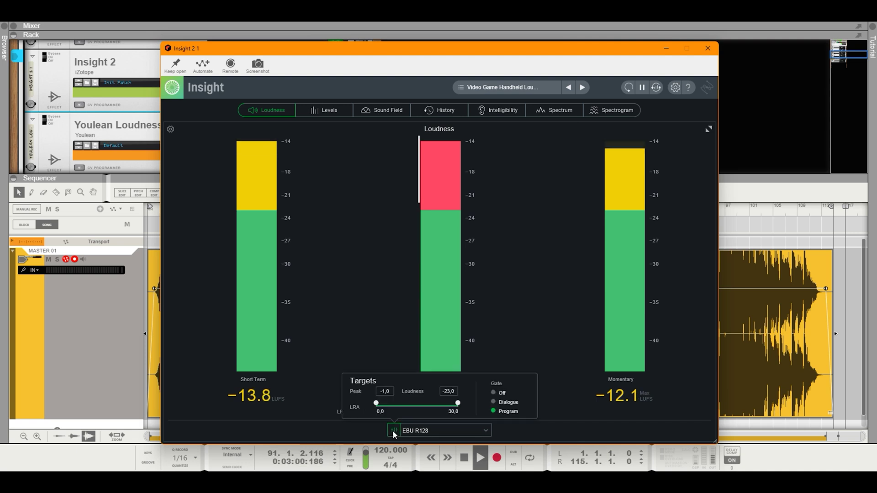
{"action": "left_click", "coordinate": [450, 392]}
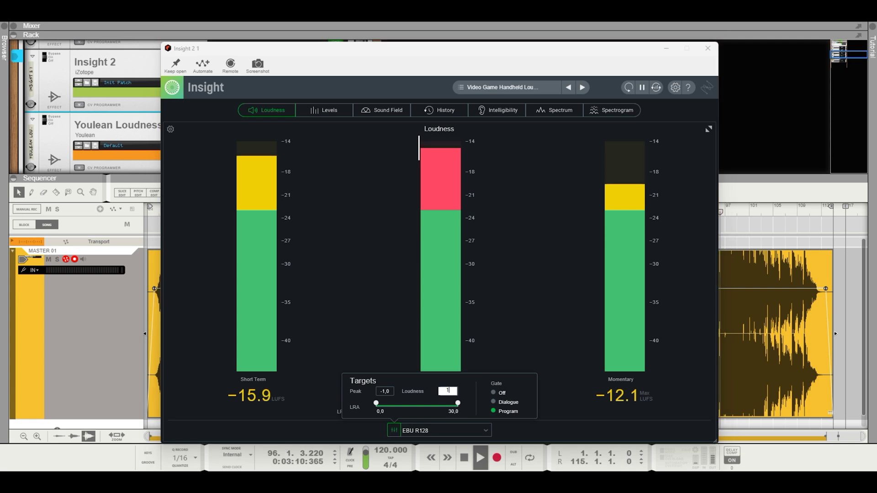
{"action": "type", "text": "14"}
{"action": "key", "text": "Return"}
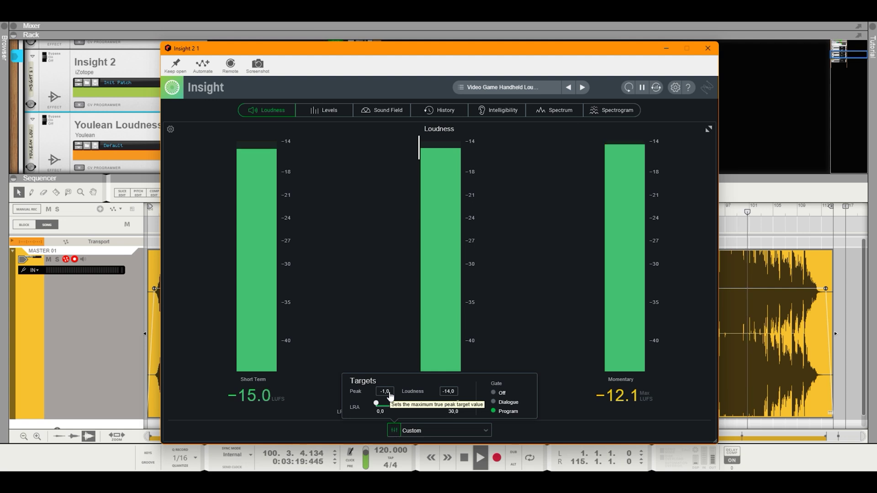
{"action": "left_click", "coordinate": [394, 431]}
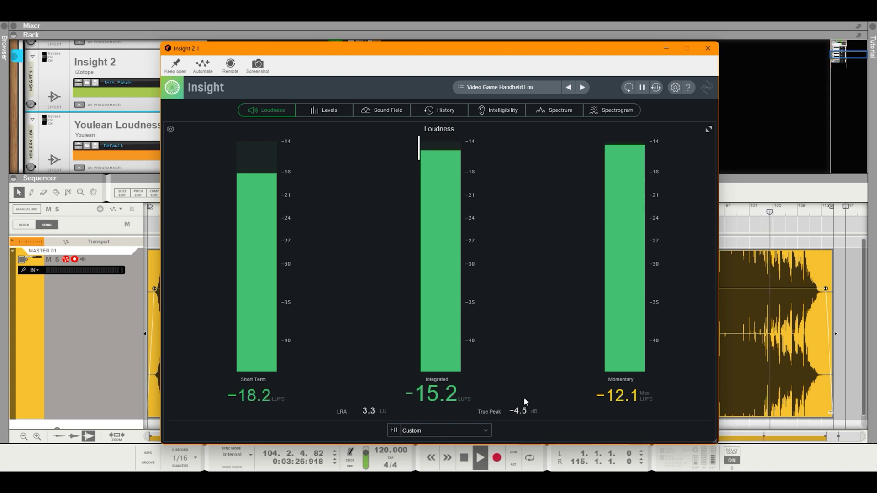
Step: Move playback back to about bar 59 and shift the Insight window aside
{"action": "left_click", "coordinate": [754, 206]}
{"action": "left_click_drag", "start_coordinate": [508, 207], "coordinate": [485, 207]}
{"action": "mouse_move", "coordinate": [569, 482]}
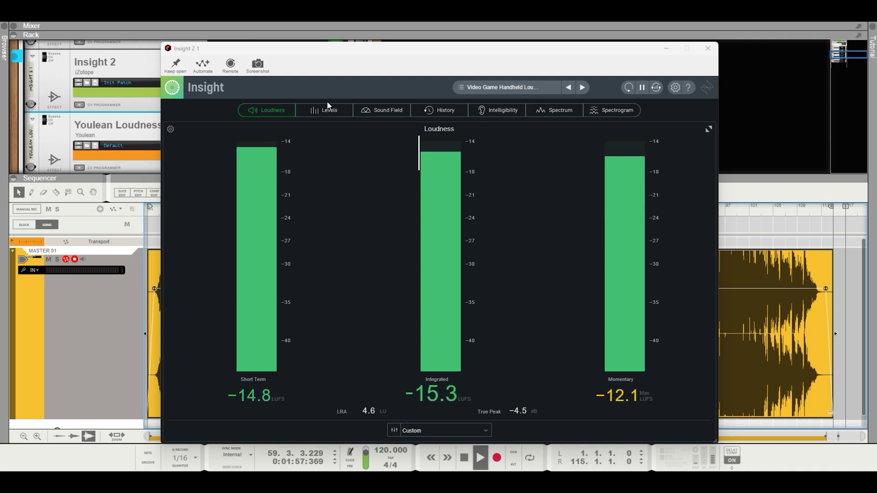
{"action": "left_click_drag", "start_coordinate": [326, 52], "coordinate": [459, 57]}
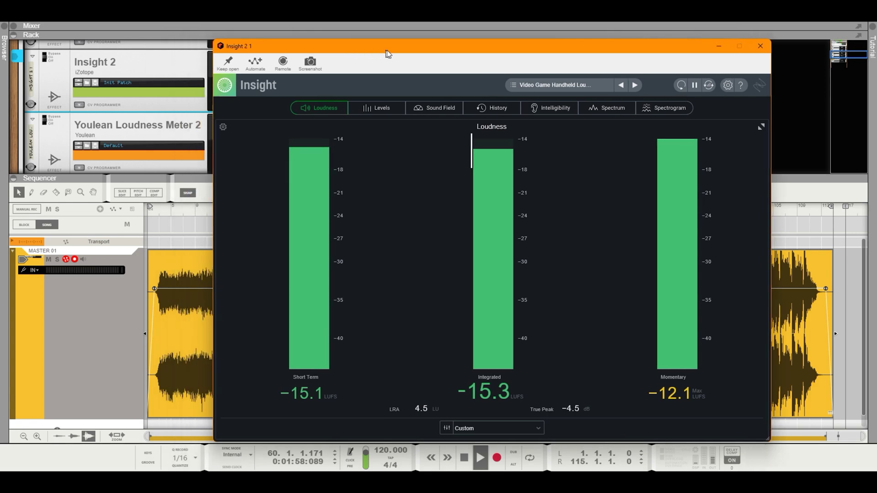
{"action": "left_click_drag", "start_coordinate": [388, 50], "coordinate": [459, 57]}
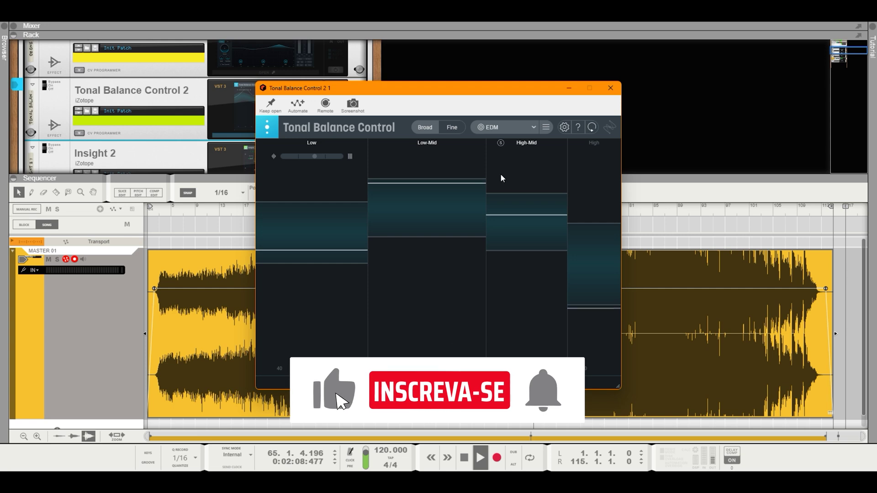
Step: Set the Tonal Balance Control target curve to Pop and show the Fine view
{"action": "left_click", "coordinate": [530, 127]}
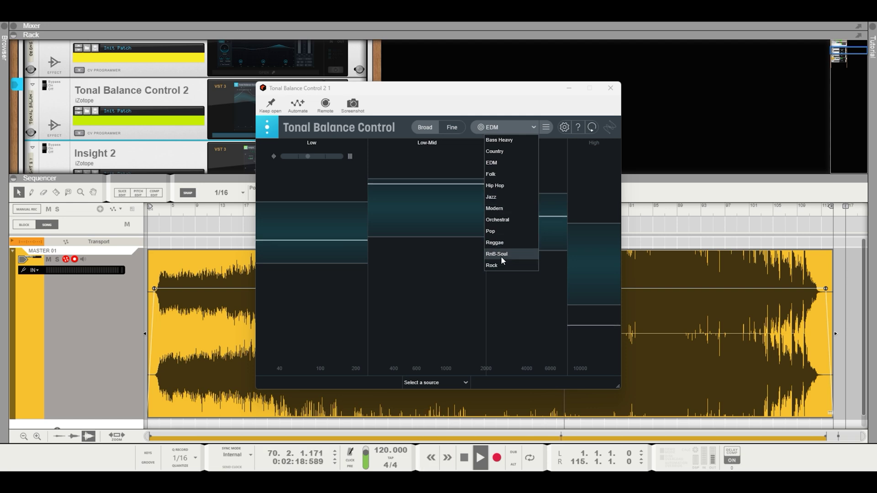
{"action": "left_click", "coordinate": [503, 230]}
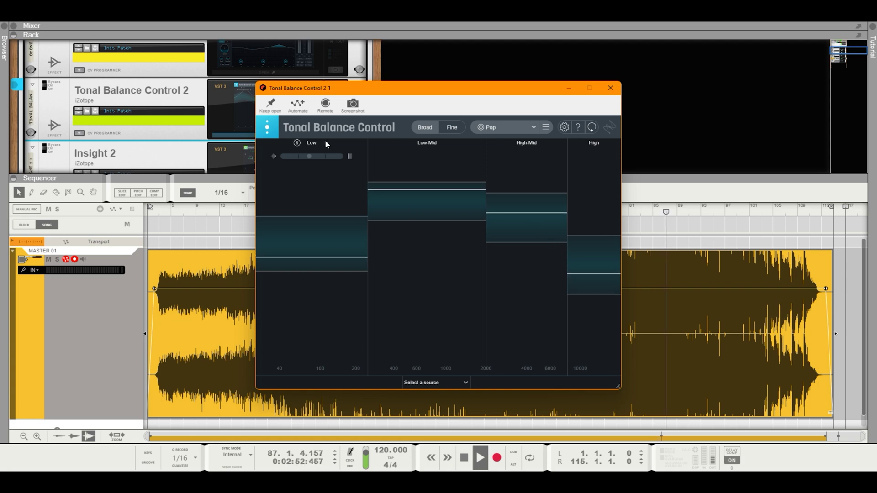
{"action": "left_click", "coordinate": [451, 128]}
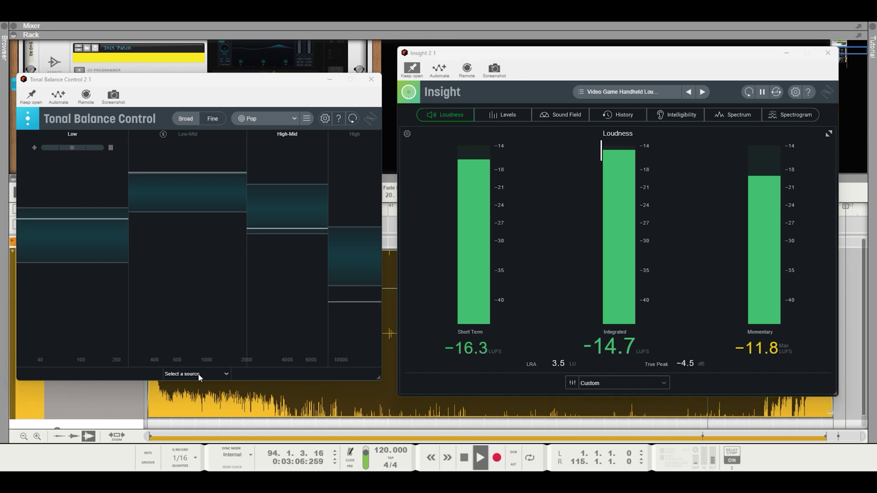
Step: Select Ozone Equalizer 1 as Tonal Balance Control's source and adjust the gain of EQ band 2 around 355 Hz
{"action": "left_click", "coordinate": [199, 374]}
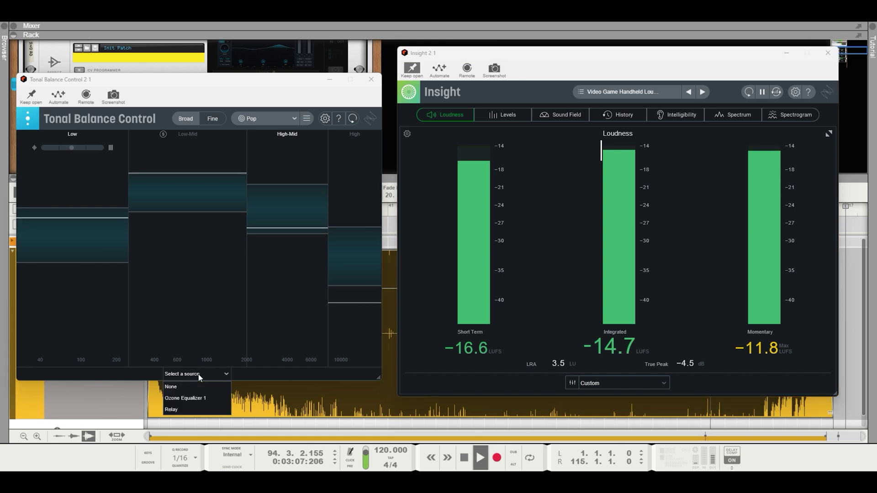
{"action": "left_click", "coordinate": [196, 396]}
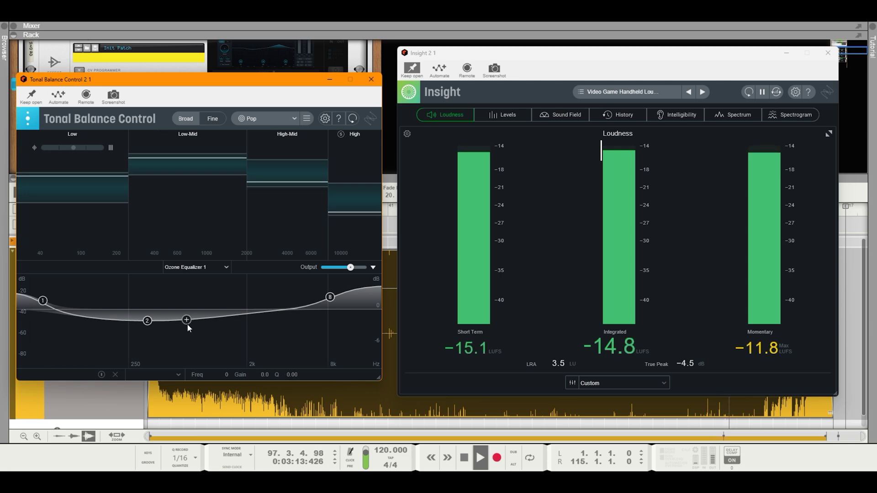
{"action": "left_click", "coordinate": [147, 320]}
{"action": "left_click_drag", "start_coordinate": [148, 321], "coordinate": [148, 318]}
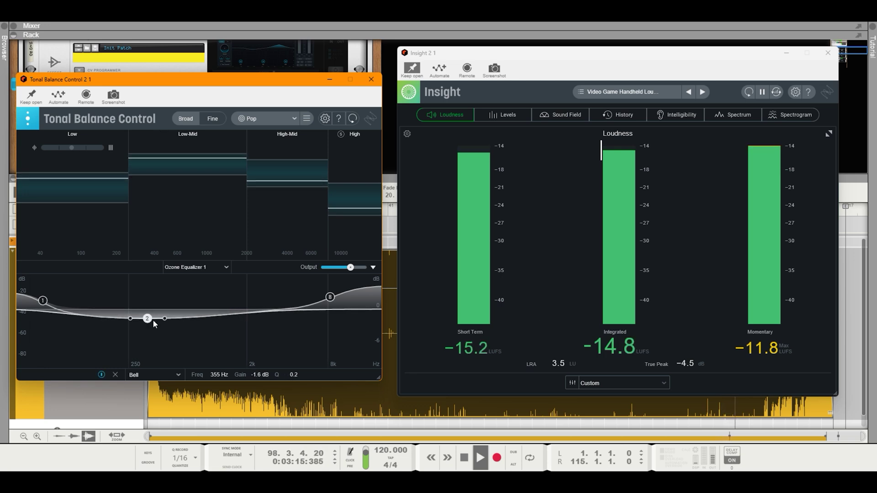
{"action": "left_click_drag", "start_coordinate": [152, 325], "coordinate": [157, 336]}
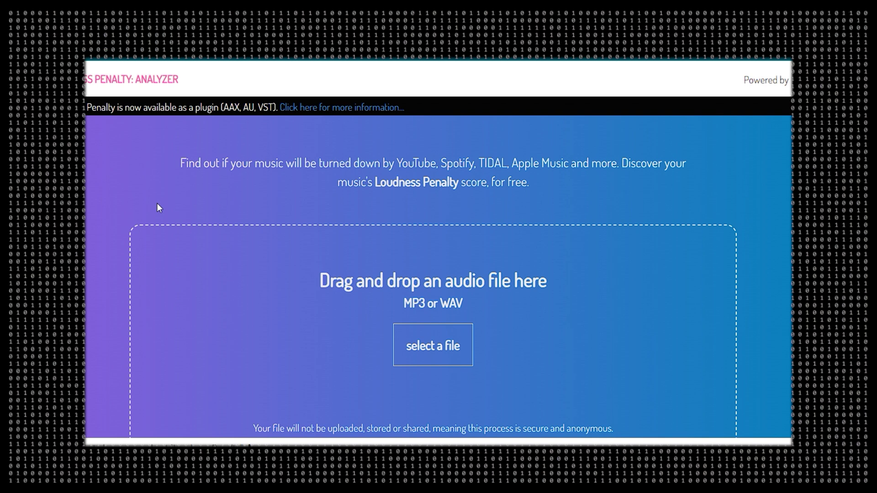
Step: Switch to the Loudness Penalty Analyzer website, analyze MASTER 01.wav and read the note on its YouTube result
{"action": "scroll", "coordinate": [447, 245], "scroll_direction": "down", "scroll_amount": 2}
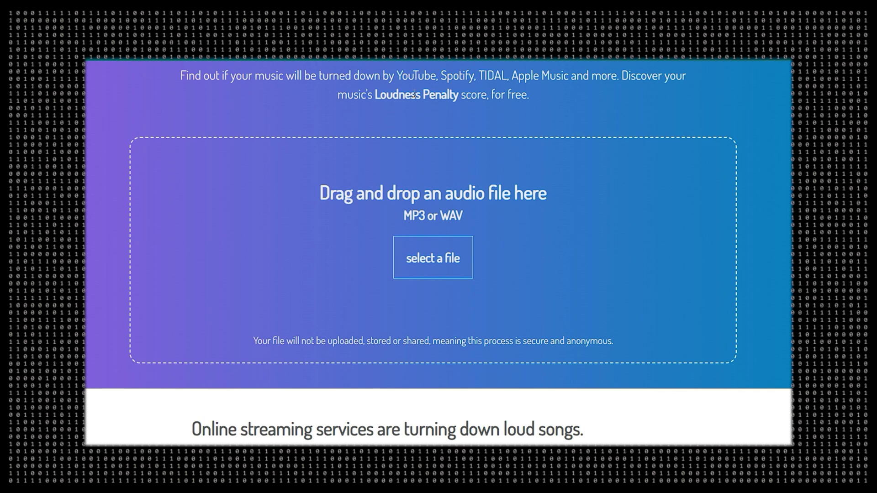
{"action": "double_click", "coordinate": [396, 98]}
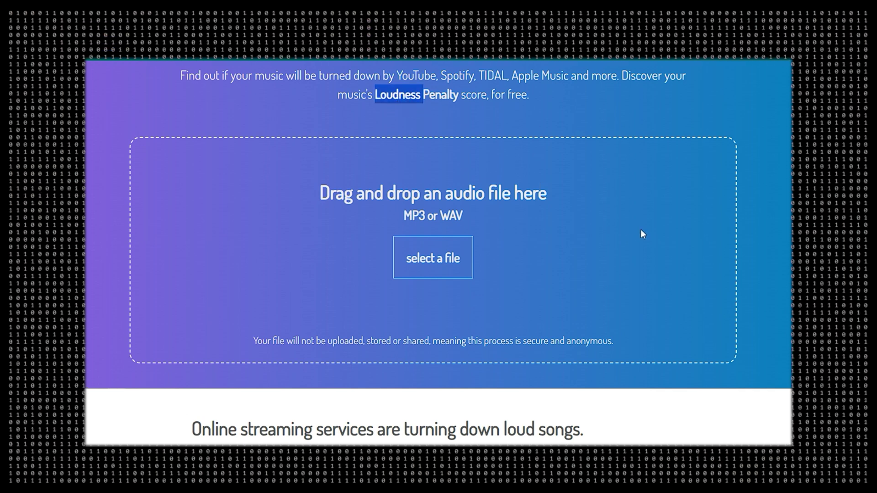
{"action": "left_click", "coordinate": [605, 253]}
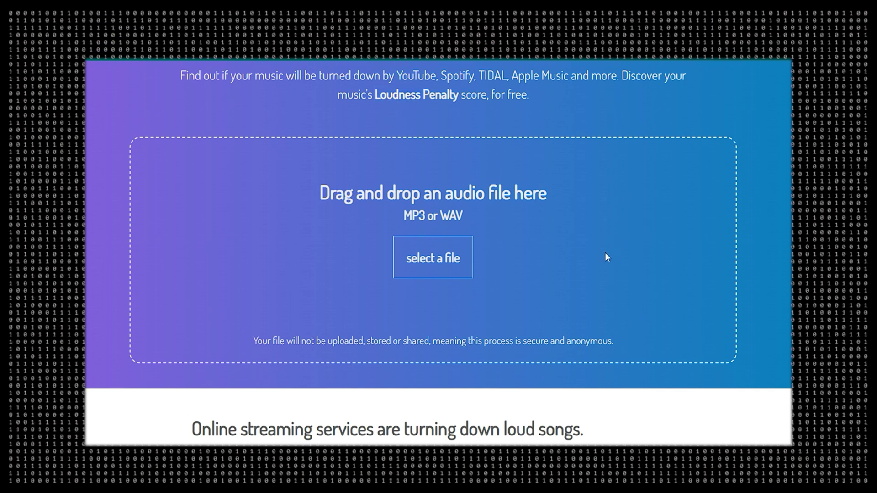
{"action": "left_click", "coordinate": [440, 259]}
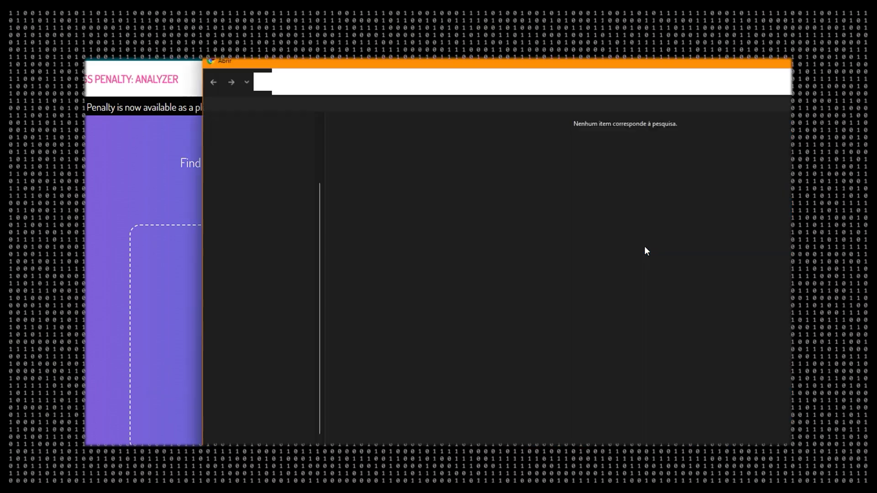
{"action": "double_click", "coordinate": [231, 97]}
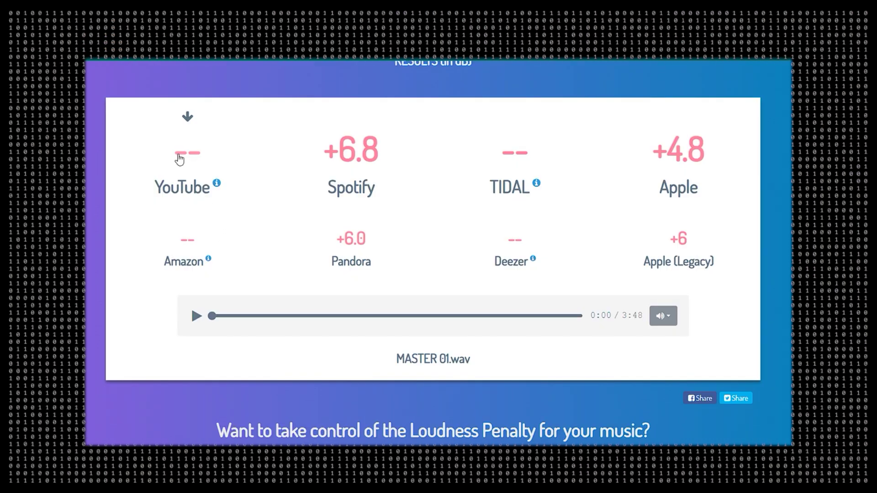
{"action": "mouse_move", "coordinate": [219, 185]}
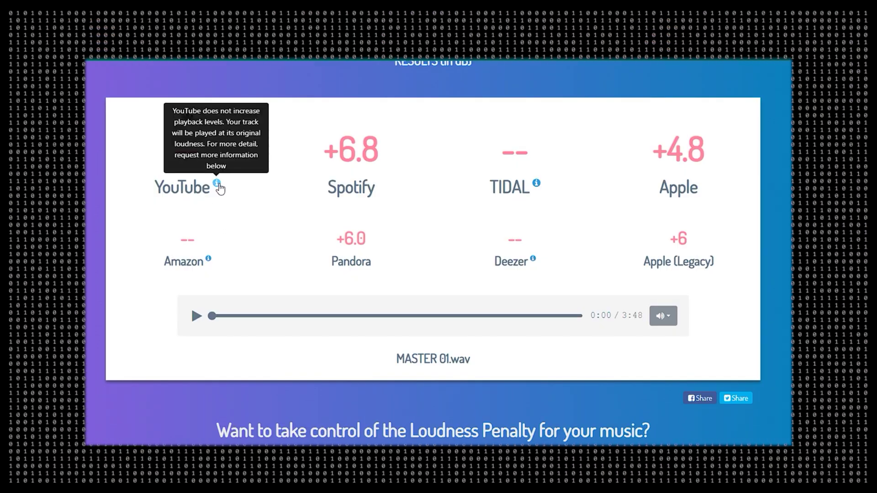